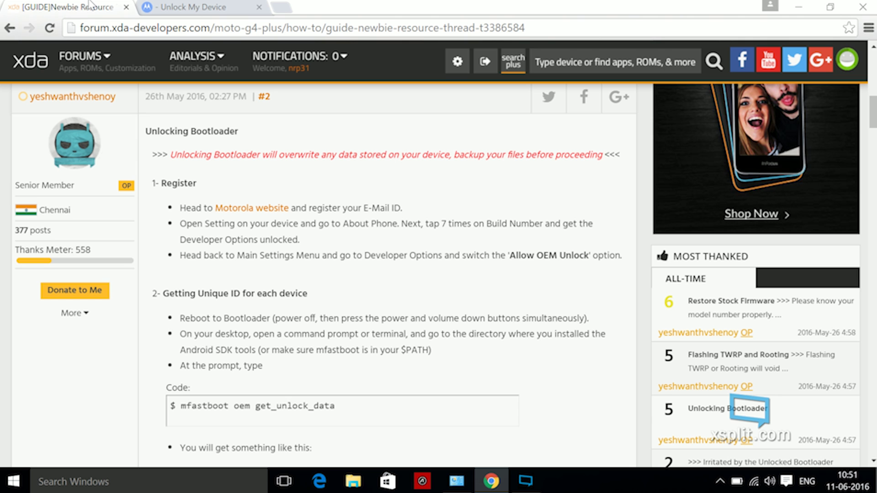
pyautogui.click(192, 7)
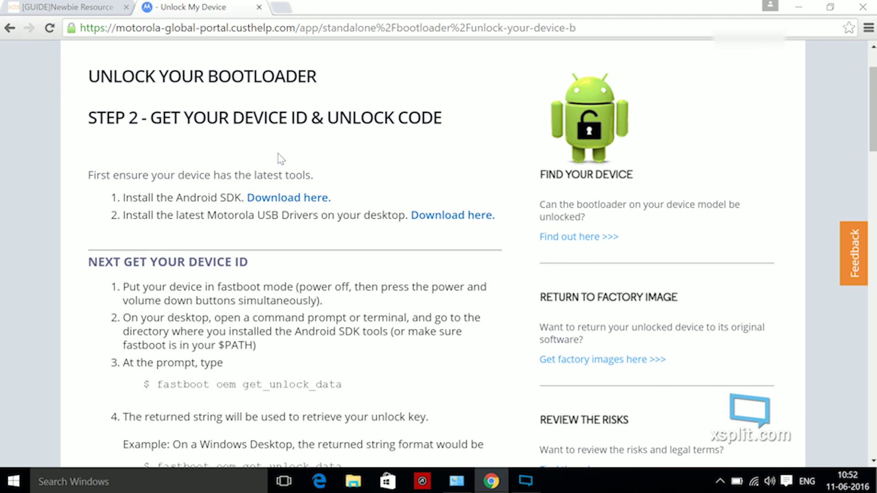
pyautogui.scroll(-1, 281, 150)
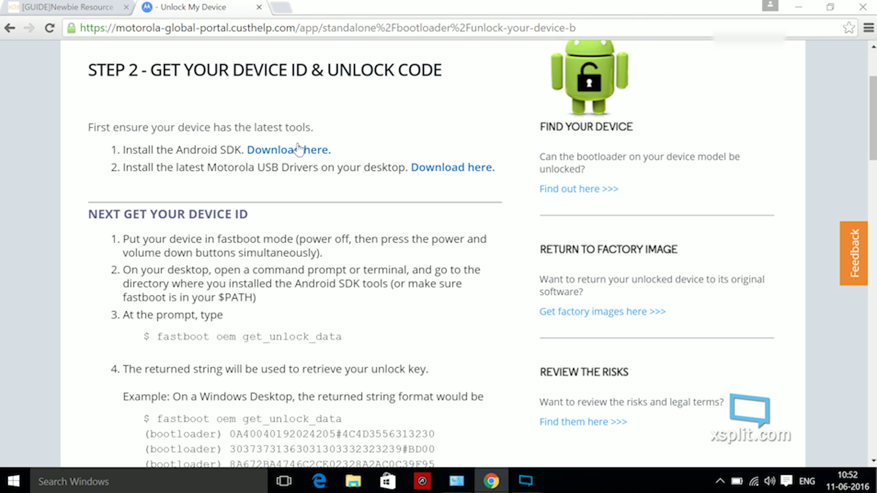
pyautogui.click(100, 6)
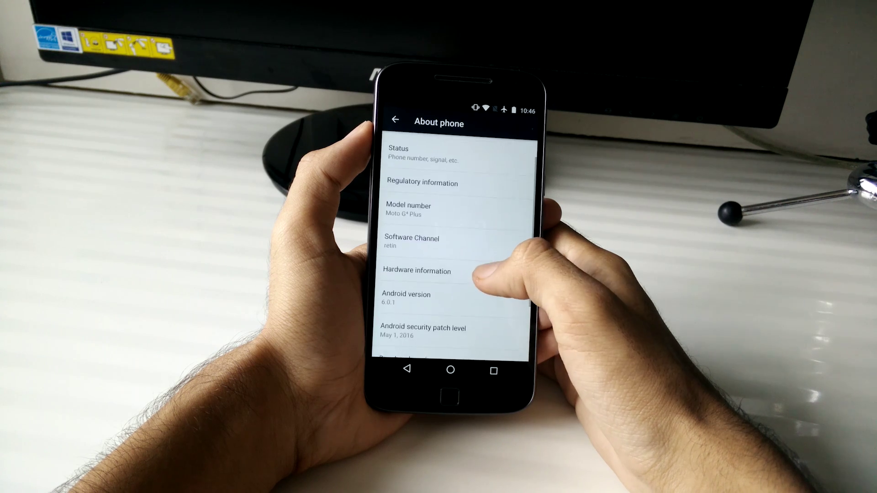
# Turn on OEM unlocking in Developer options to allow the bootloader to be unlocked.
pyautogui.scroll(-3, 452, 247)
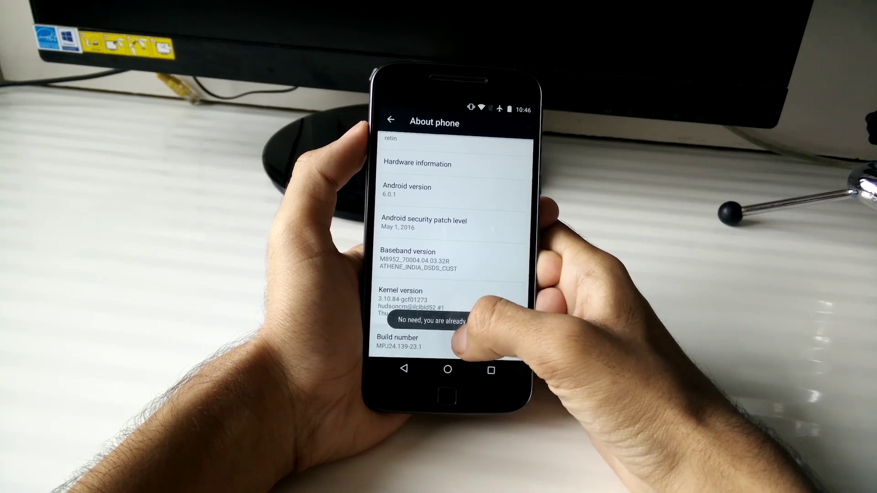
pyautogui.click(401, 366)
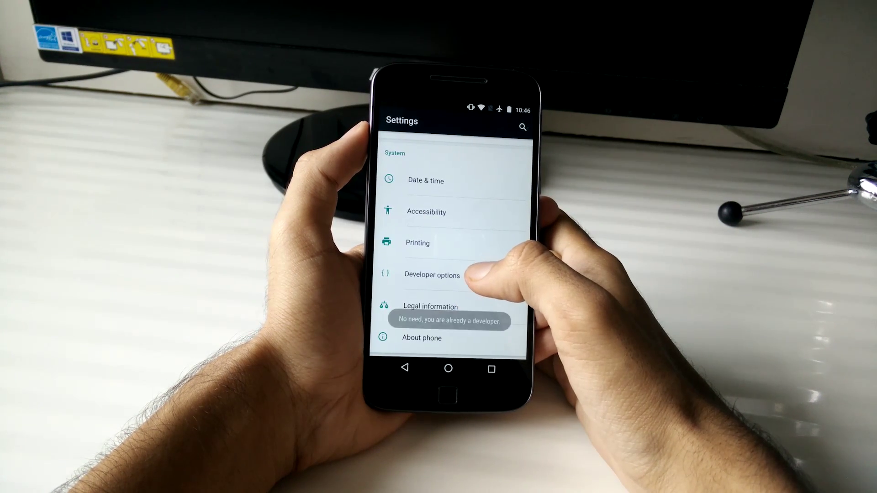
pyautogui.click(466, 274)
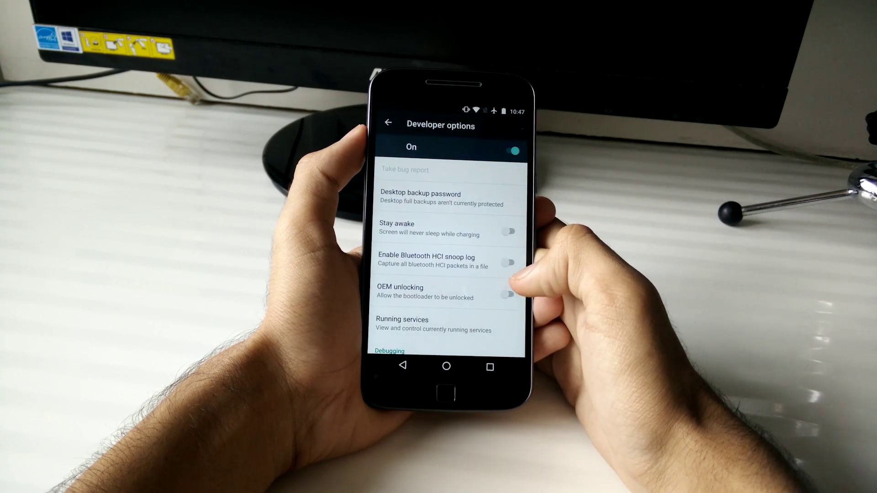
pyautogui.click(507, 294)
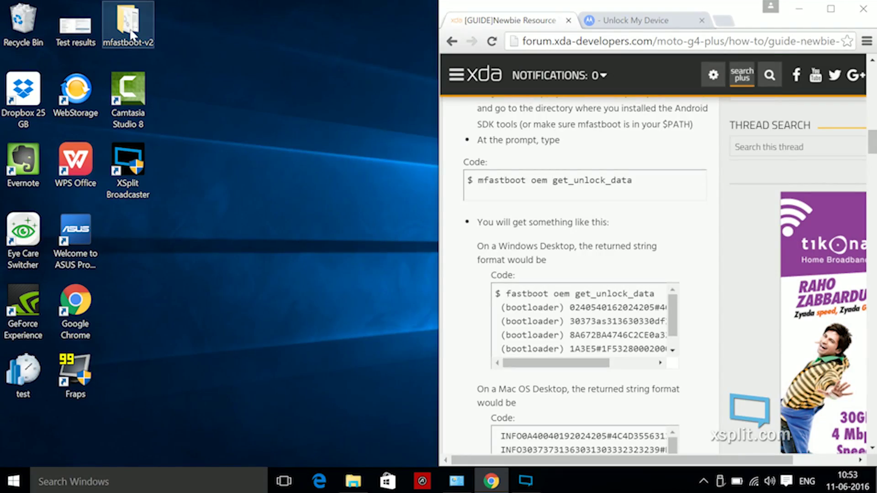
# Open a command window inside the mfastboot-v2 folder from its context menu.
pyautogui.doubleClick(129, 28)
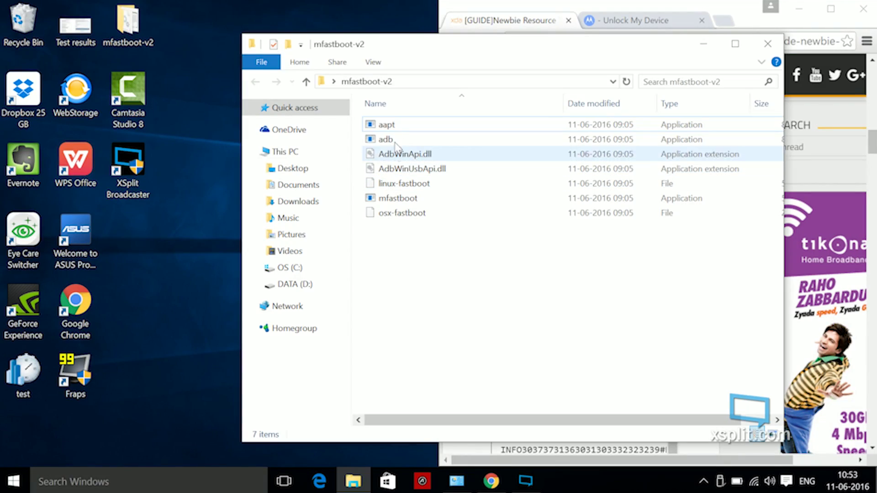
pyautogui.keyDown('shift'); pyautogui.rightClick(413, 282); pyautogui.keyUp('shift')
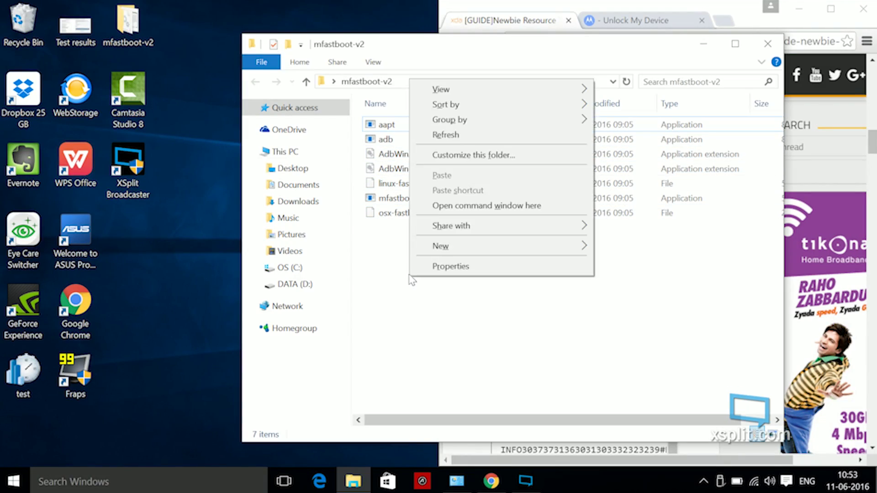
pyautogui.click(448, 204)
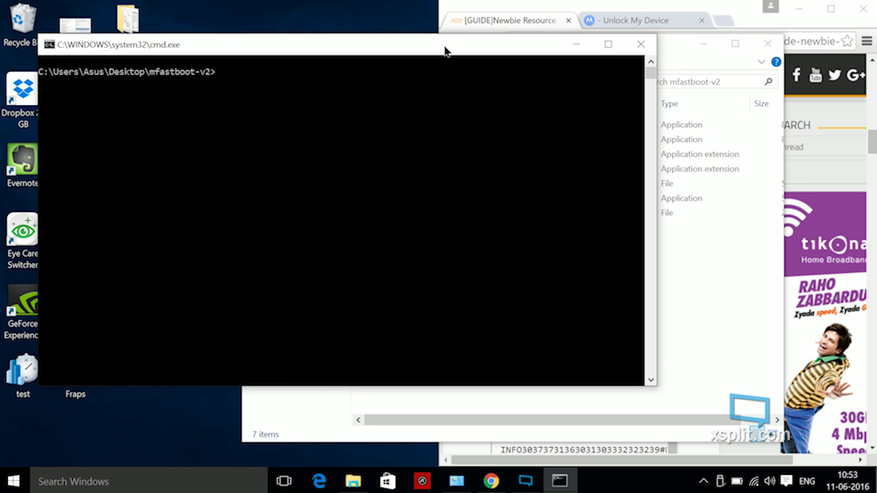
# Snap Command Prompt beside the XDA guide and run mfastboot oem get_unlock_data.
pyautogui.moveTo(423, 48); pyautogui.dragTo(1, 45)
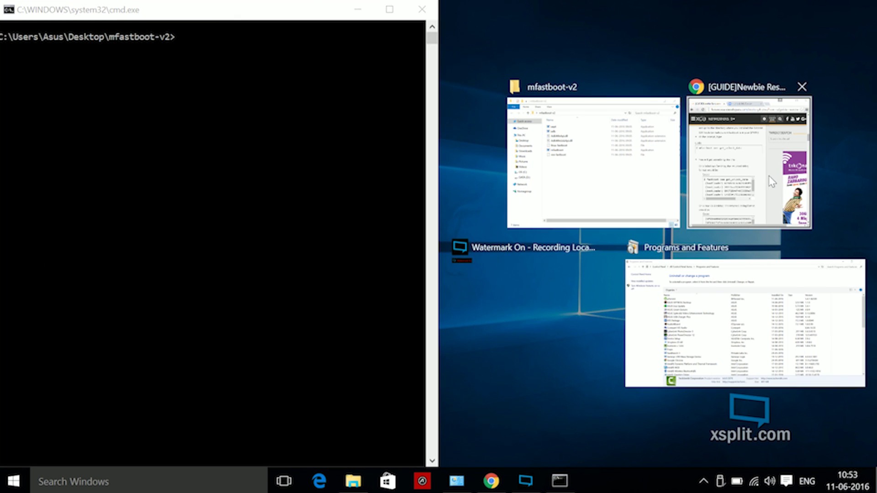
pyautogui.click(749, 159)
pyautogui.click(224, 44)
pyautogui.write('mfastb')
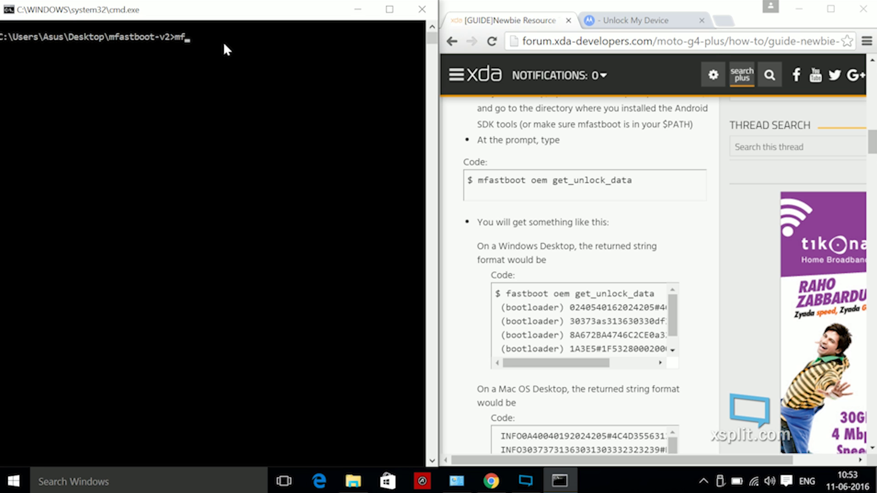
pyautogui.write('oot oem get_unlock_data')
pyautogui.press('Return')
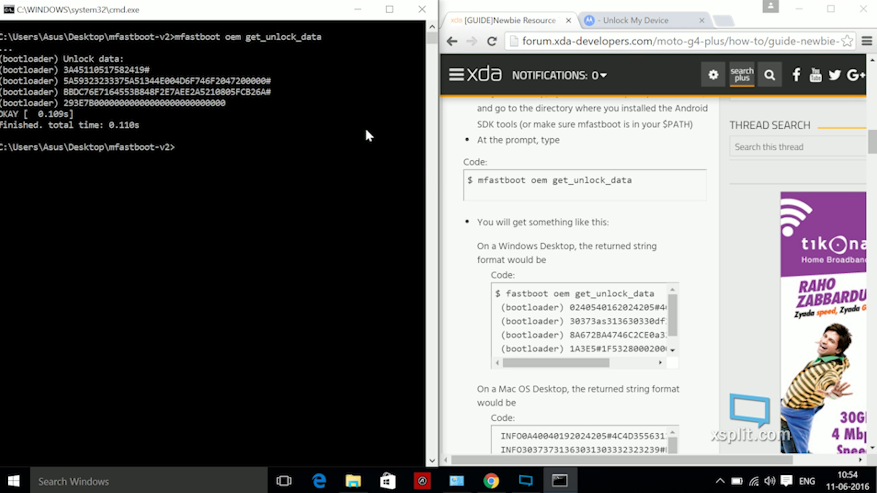
pyautogui.scroll(-1, 439, 181)
pyautogui.scroll(1, 439, 182)
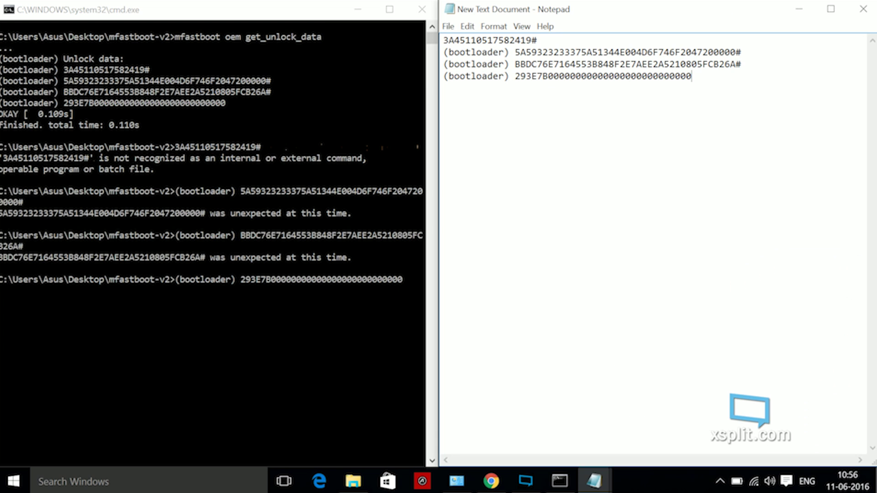
# In Notepad, delete the (bootloader) prefixes and join the unlock data lines into one string.
pyautogui.moveTo(444, 52); pyautogui.dragTo(444, 76)
pyautogui.click(444, 52)
pyautogui.press('Delete')
pyautogui.press('Delete')
pyautogui.press('Delete')
pyautogui.press('Delete')
pyautogui.press('Delete')
pyautogui.press('Delete')
pyautogui.press('Delete')
pyautogui.press('Delete')
pyautogui.press('Delete')
pyautogui.press('Delete')
pyautogui.press('Delete')
pyautogui.press('Delete')
pyautogui.press('Delete')
pyautogui.press('Delete')
pyautogui.press('Delete')
pyautogui.press('Delete')
pyautogui.press('Delete')
pyautogui.press('Delete')
pyautogui.press('Delete')
pyautogui.press('Delete')
pyautogui.press('Delete')
pyautogui.press('Delete')
pyautogui.press('Delete')
pyautogui.press('Delete')
pyautogui.press('Delete')
pyautogui.press('Delete')
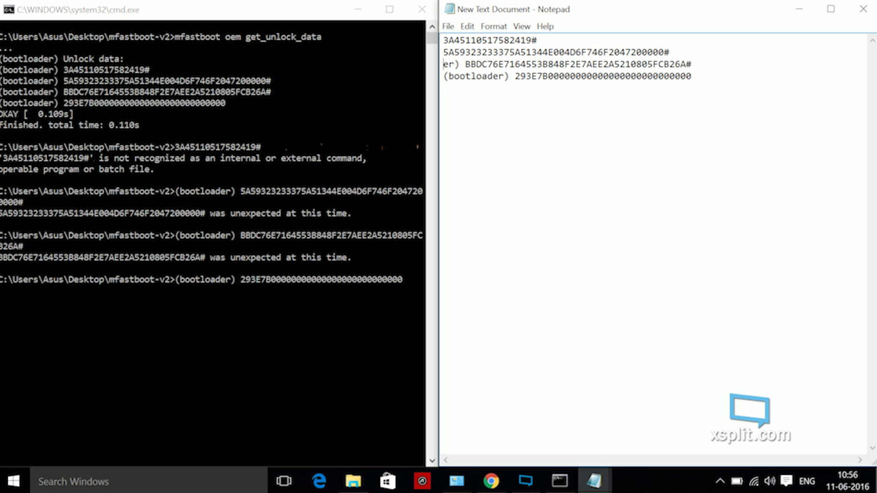
pyautogui.click(444, 75)
pyautogui.press('Delete')
pyautogui.press('Delete')
pyautogui.press('Delete')
pyautogui.press('Delete')
pyautogui.press('Delete')
pyautogui.press('Delete')
pyautogui.press('Delete')
pyautogui.press('Delete')
pyautogui.press('Delete')
pyautogui.press('Delete')
pyautogui.press('Delete')
pyautogui.press('Delete')
pyautogui.press('Delete')
pyautogui.press('BackSpace')
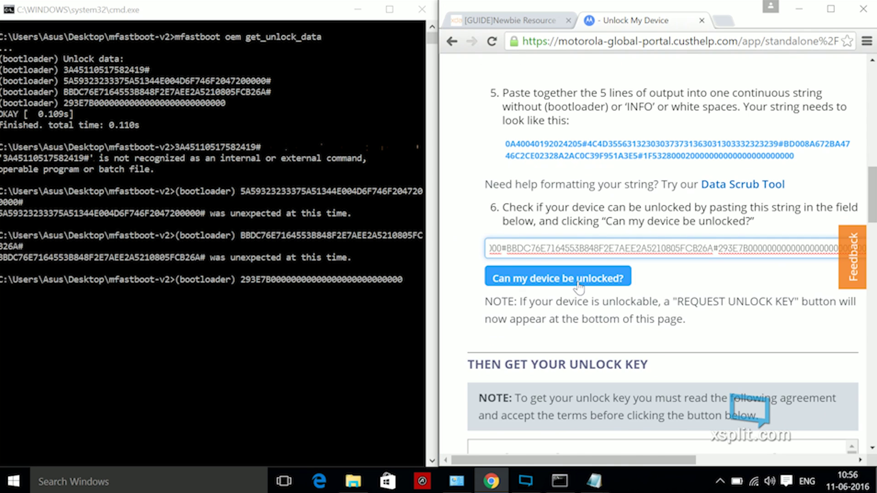
# Check the pasted unlock string's eligibility on the Motorola portal and scroll to the terms.
pyautogui.click(578, 284)
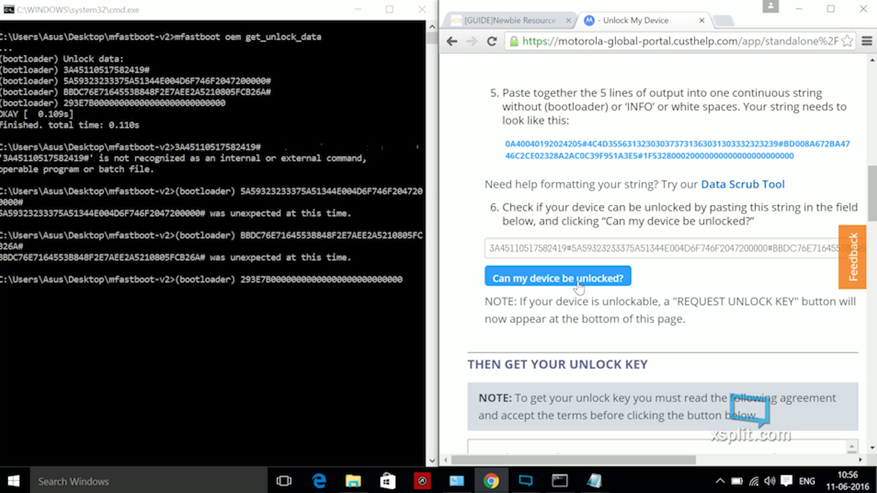
pyautogui.scroll(-3, 578, 287)
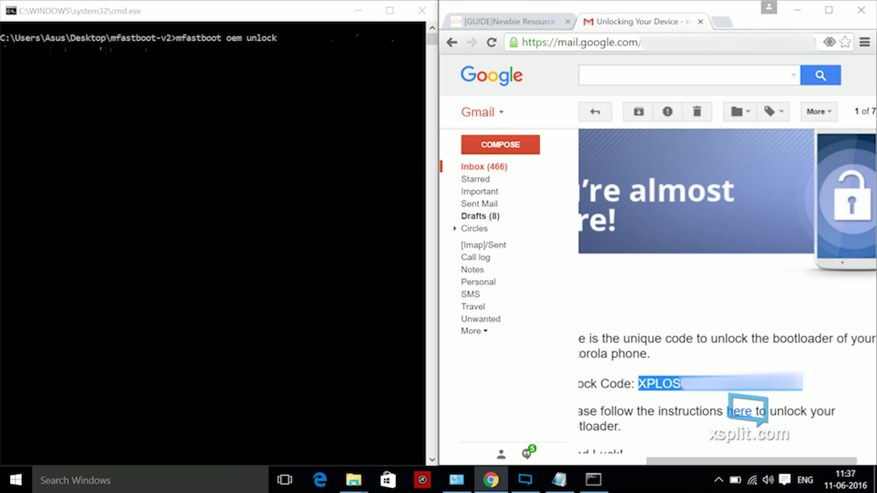
# Run mfastboot oem unlock with the emailed unlock code, then rerun the same command.
pyautogui.click(300, 40)
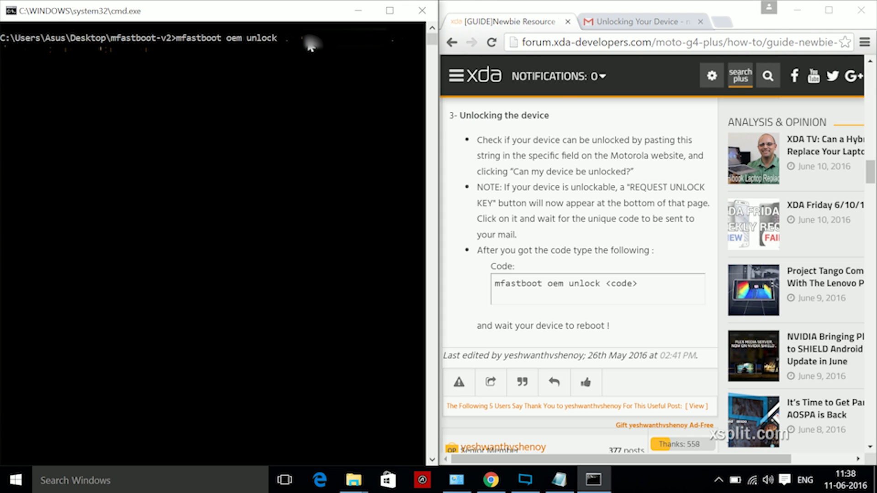
pyautogui.hotkey('ctrl', 'v')
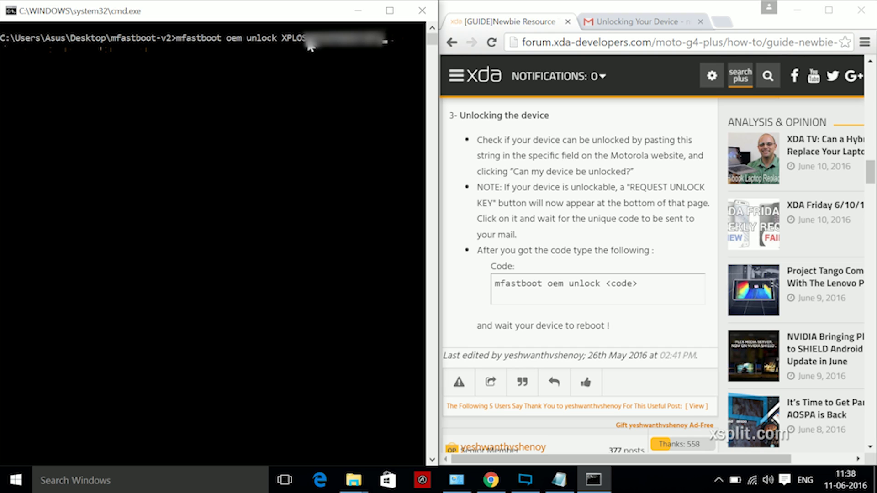
pyautogui.press('Return')
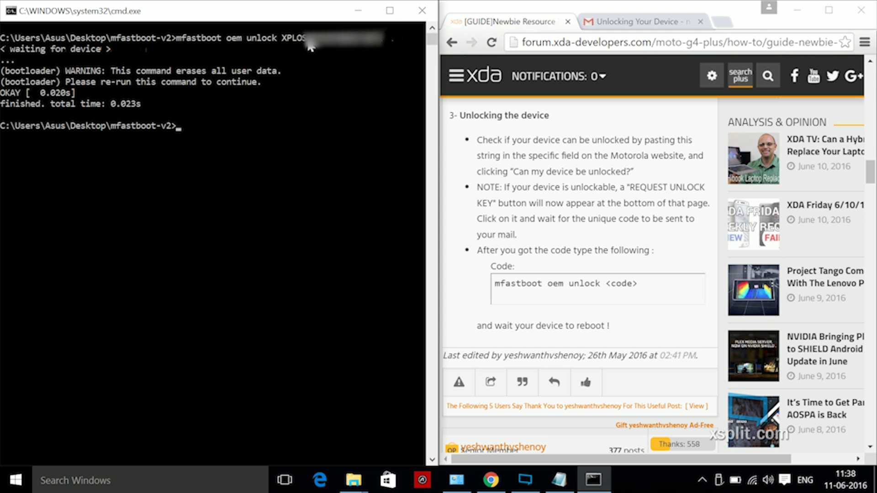
pyautogui.press('Up')
pyautogui.press('Return')
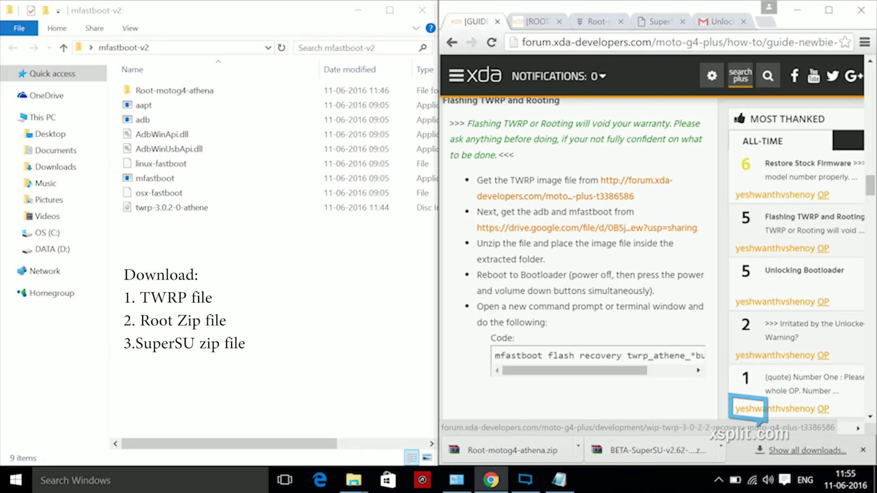
# Scroll the XDA guide to the TWRP flashing and rooting steps, briefly highlighting the SuperSU_v2.63 mention.
pyautogui.scroll(-1, 596, 201)
pyautogui.scroll(-3, 631, 209)
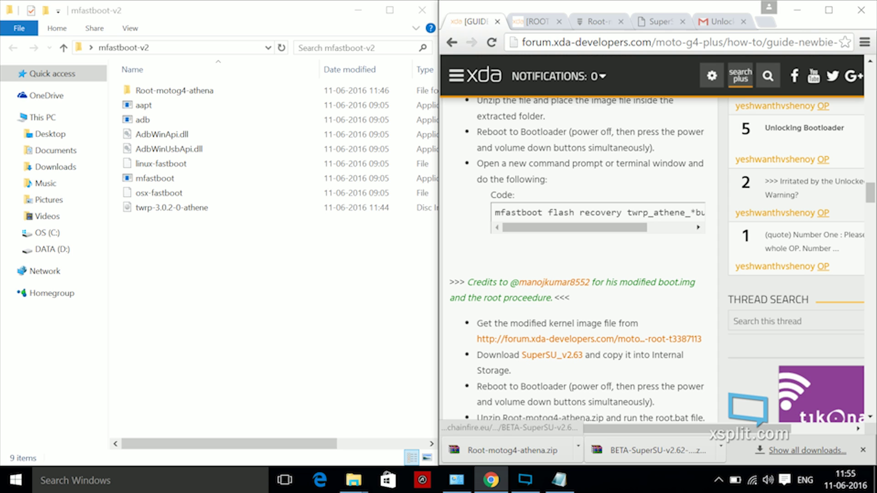
pyautogui.moveTo(556, 355); pyautogui.dragTo(584, 355)
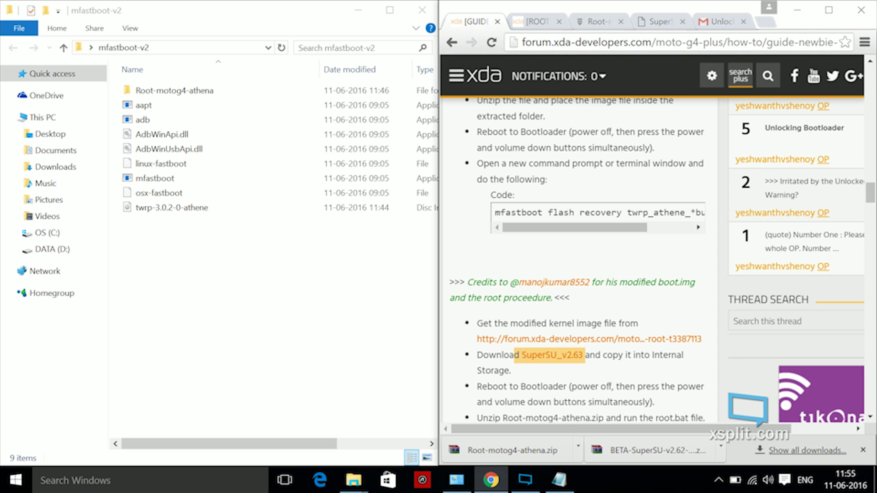
pyautogui.click(631, 373)
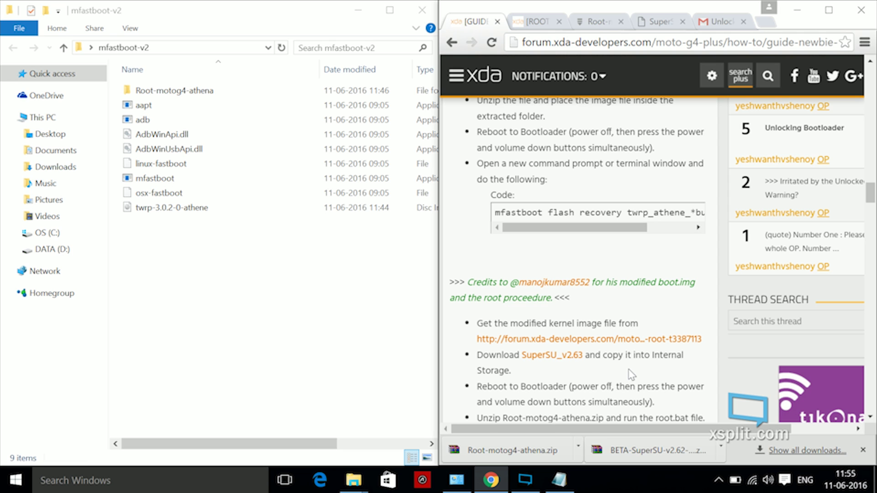
# Run mfastboot flash recovery twrp-3.0.2-0-athene.img to install TWRP.
pyautogui.write('mfastboot f')
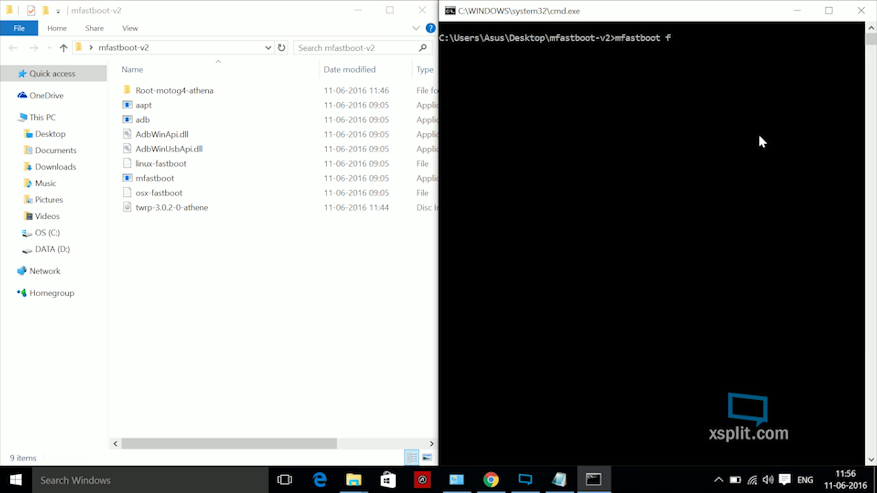
pyautogui.write('lash recovery twrp-')
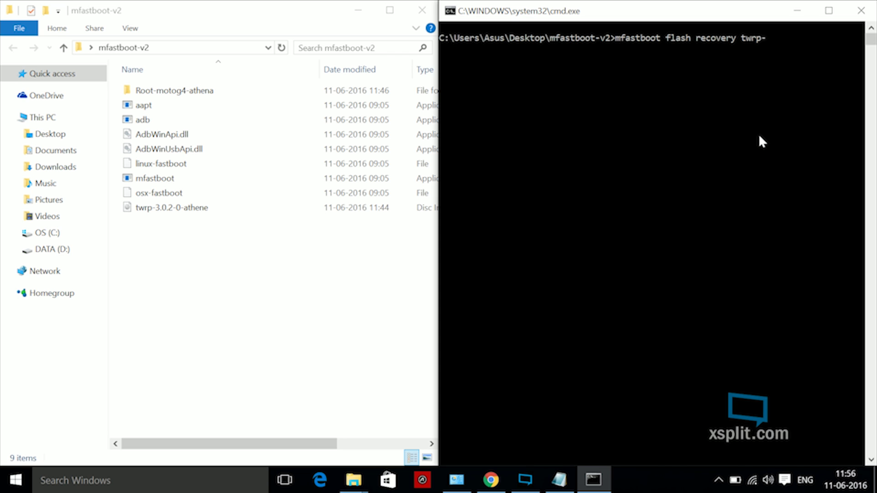
pyautogui.write('3.0.2-0-athene.img')
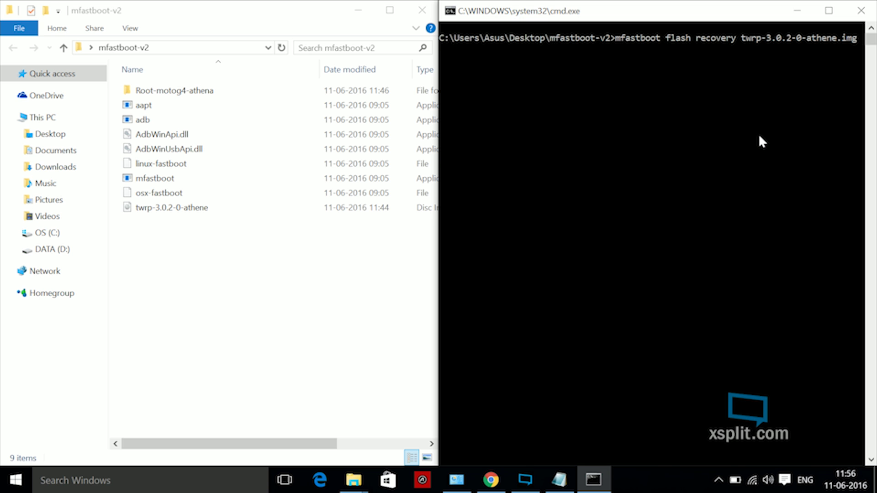
pyautogui.press('Return')
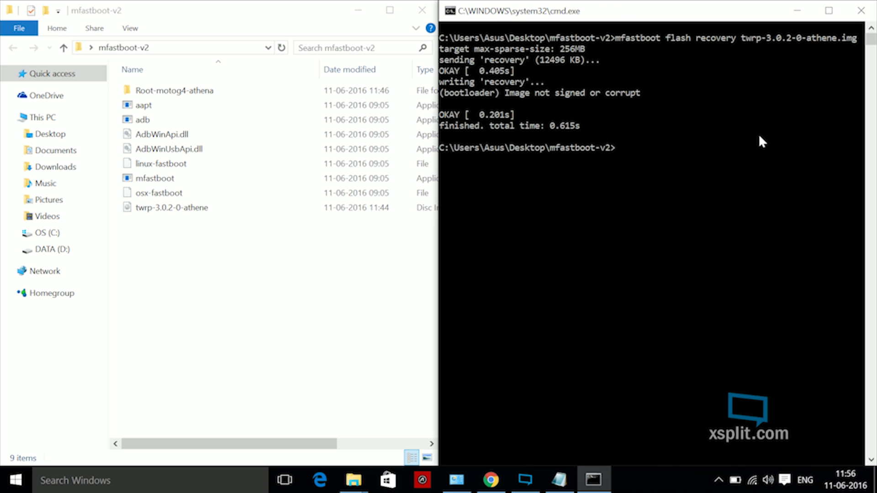
# Close Command Prompt and run ROOT.bat from the Root-motog4-athena folder.
pyautogui.click(861, 10)
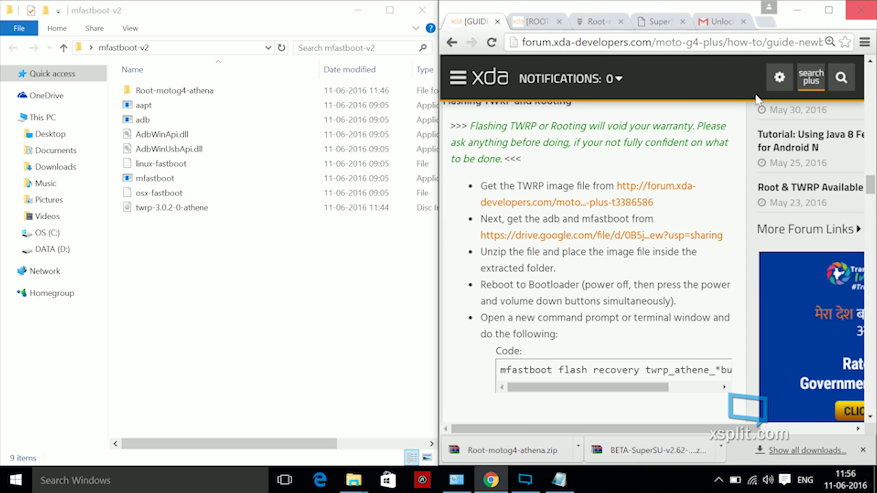
pyautogui.scroll(-2, 639, 229)
pyautogui.moveTo(599, 301); pyautogui.dragTo(650, 302)
pyautogui.scroll(-4, 651, 336)
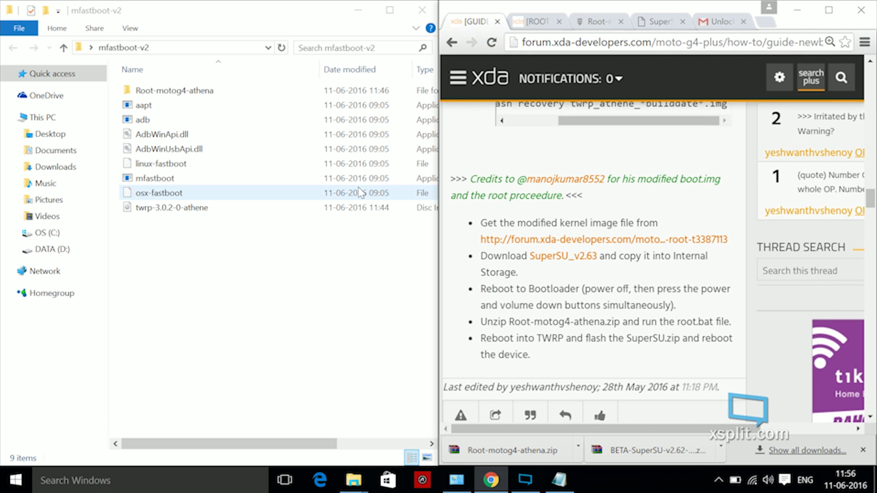
pyautogui.doubleClick(206, 90)
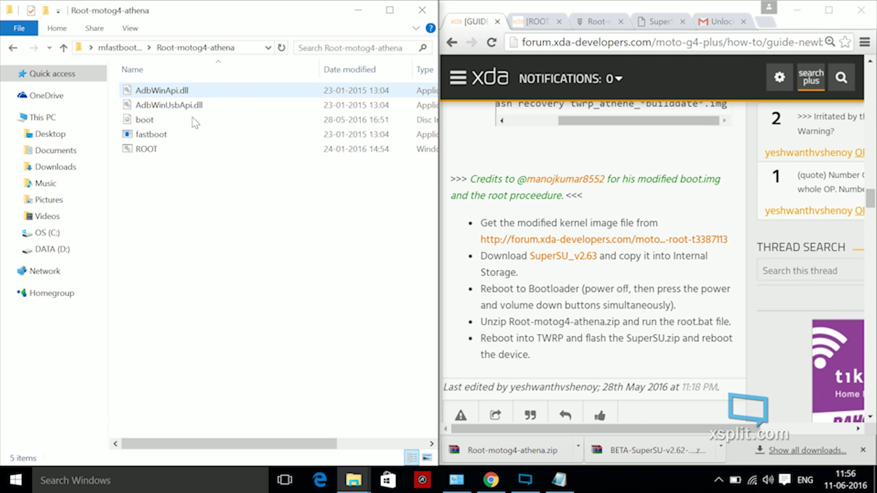
pyautogui.doubleClick(188, 150)
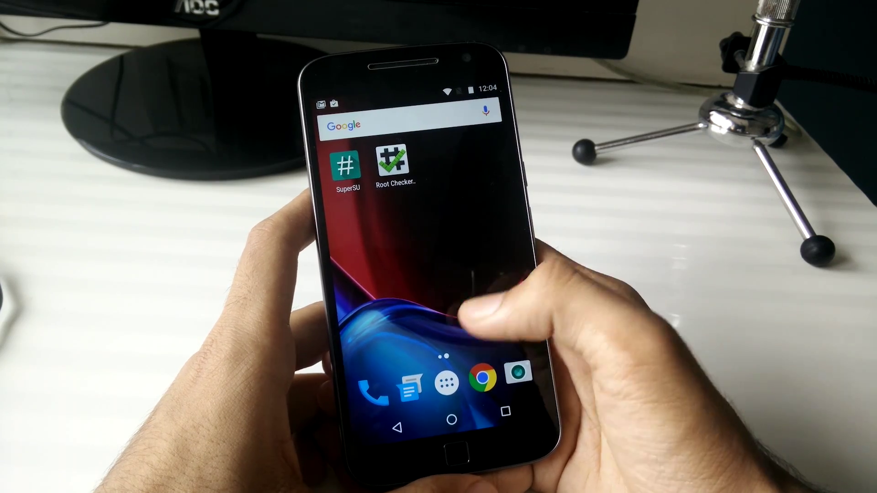
# Browse the app drawer and view battery usage details from quick settings.
pyautogui.click(446, 382)
pyautogui.moveTo(500, 274); pyautogui.dragTo(495, 201)
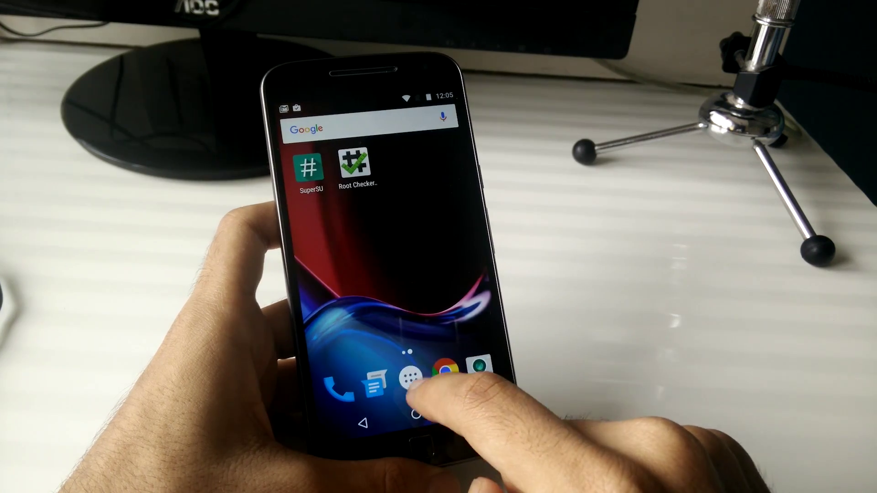
pyautogui.click(410, 378)
pyautogui.moveTo(452, 98); pyautogui.dragTo(470, 192)
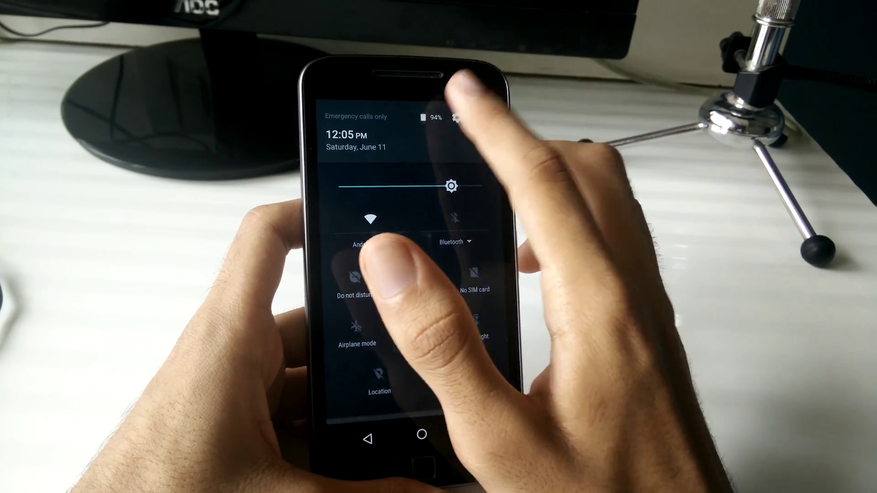
pyautogui.click(429, 116)
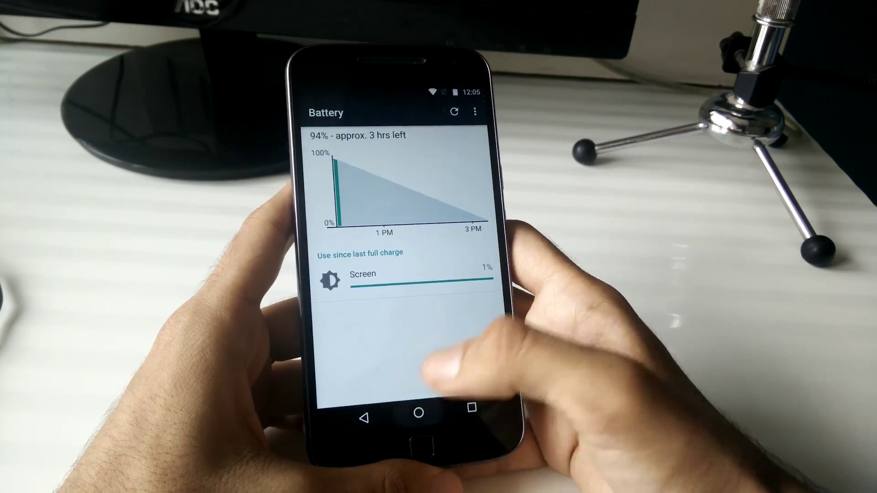
pyautogui.click(420, 414)
# Open Settings, view About phone (Moto G4 Plus, Android 6.0.1), then return home.
pyautogui.moveTo(439, 95); pyautogui.dragTo(452, 192)
pyautogui.moveTo(452, 119); pyautogui.dragTo(461, 237)
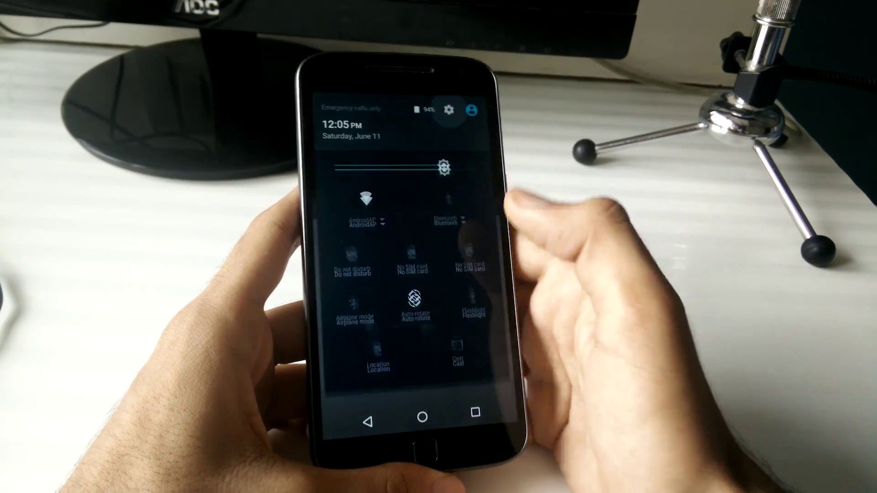
pyautogui.click(447, 105)
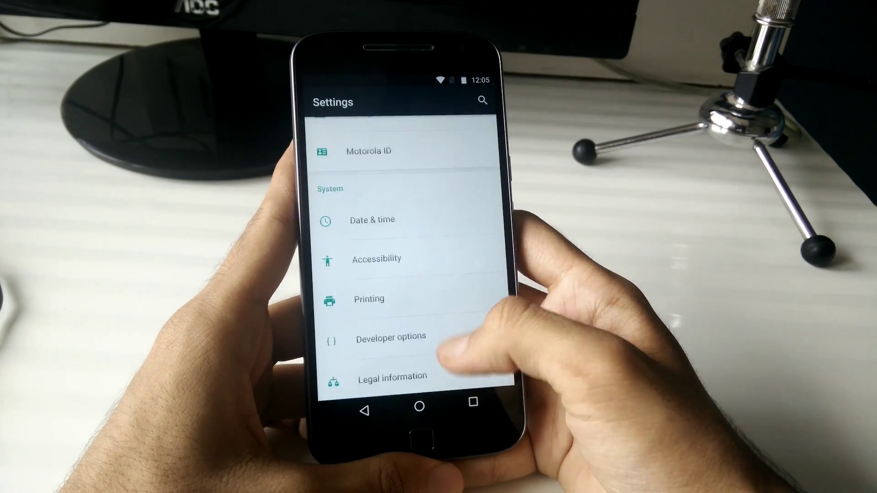
pyautogui.click(434, 372)
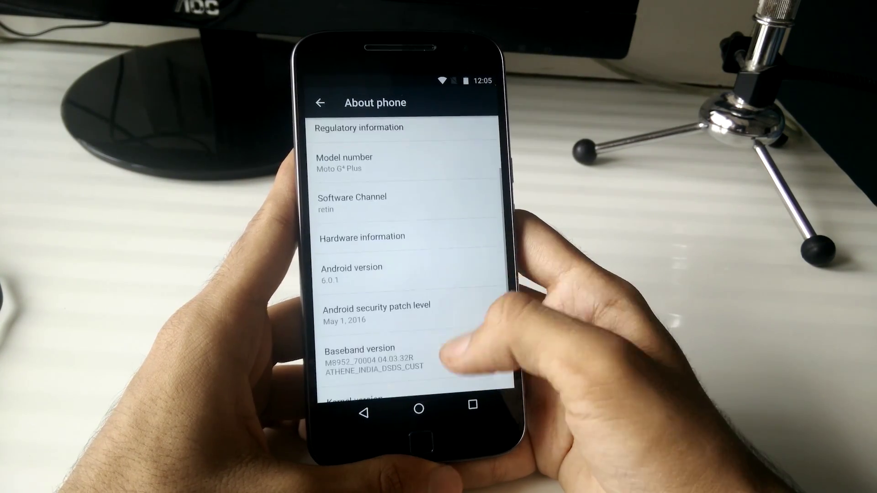
pyautogui.click(364, 412)
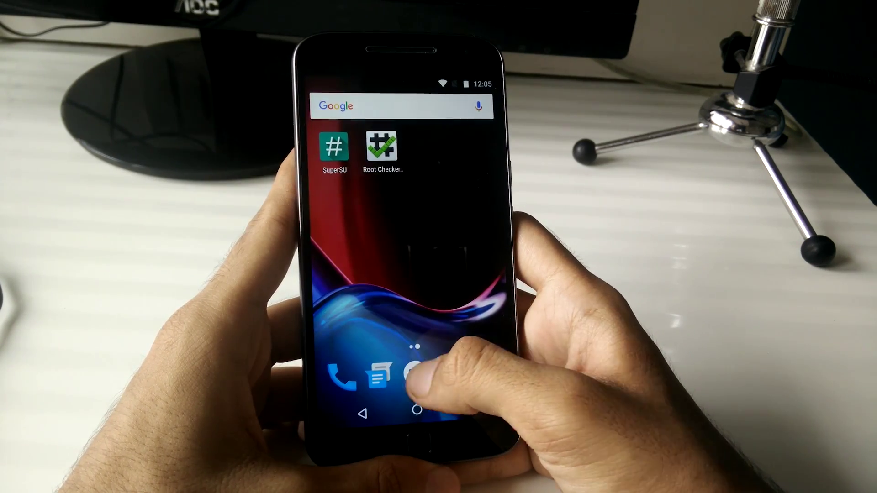
pyautogui.click(413, 372)
pyautogui.scroll(-5, 425, 319)
pyautogui.scroll(5, 439, 356)
pyautogui.click(417, 410)
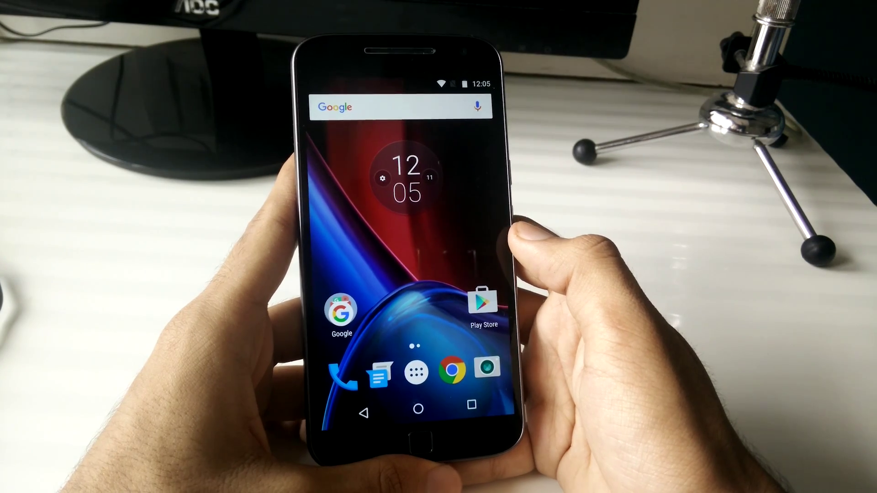